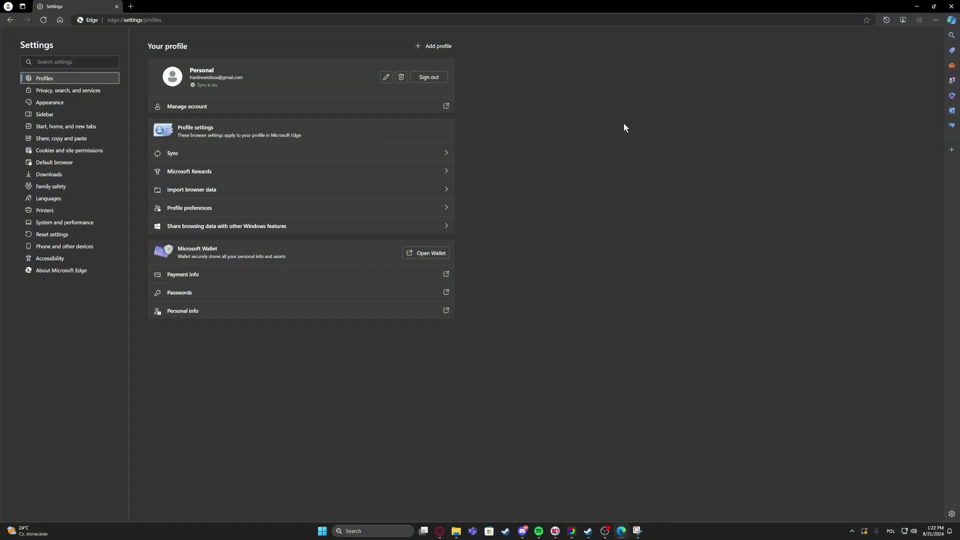
Open and dismiss Edge's main menu, staying on the Settings profile page
click(933, 20)
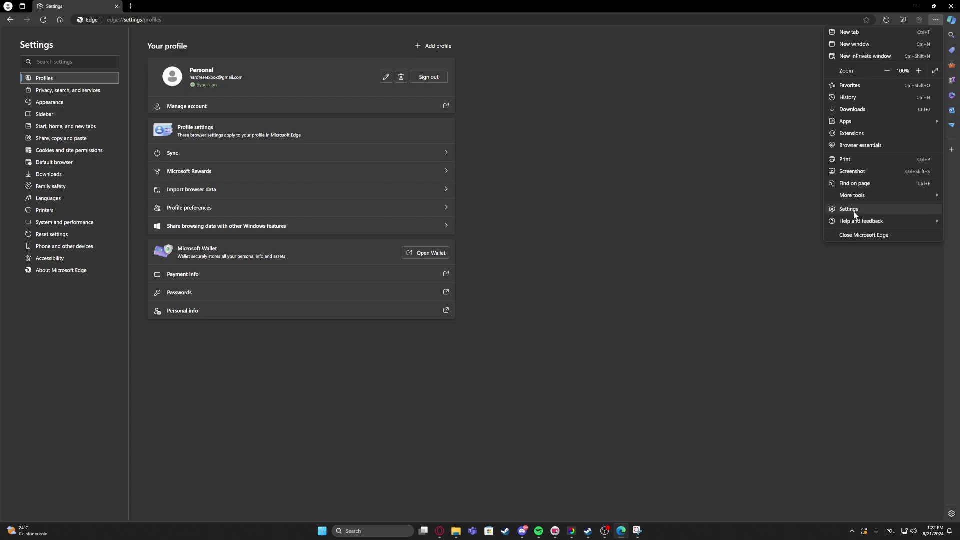
click(837, 208)
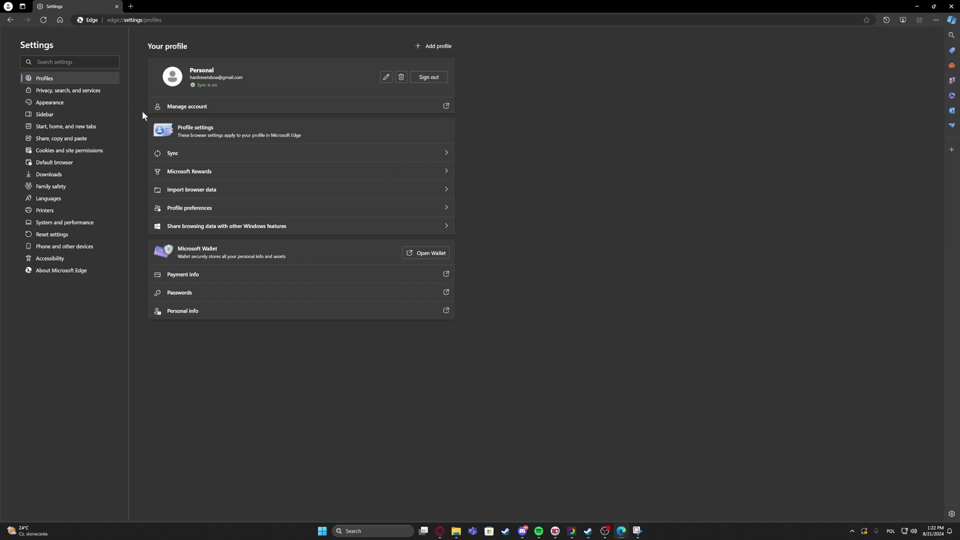
Set 'When Edge starts' to 'Open these pages', then go back to Profiles settings
click(52, 127)
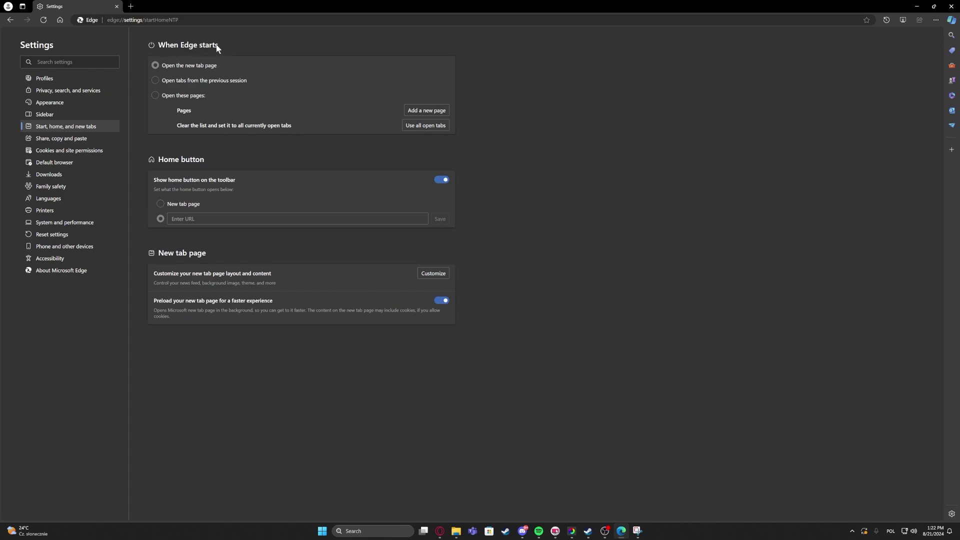
click(155, 81)
click(155, 95)
click(44, 78)
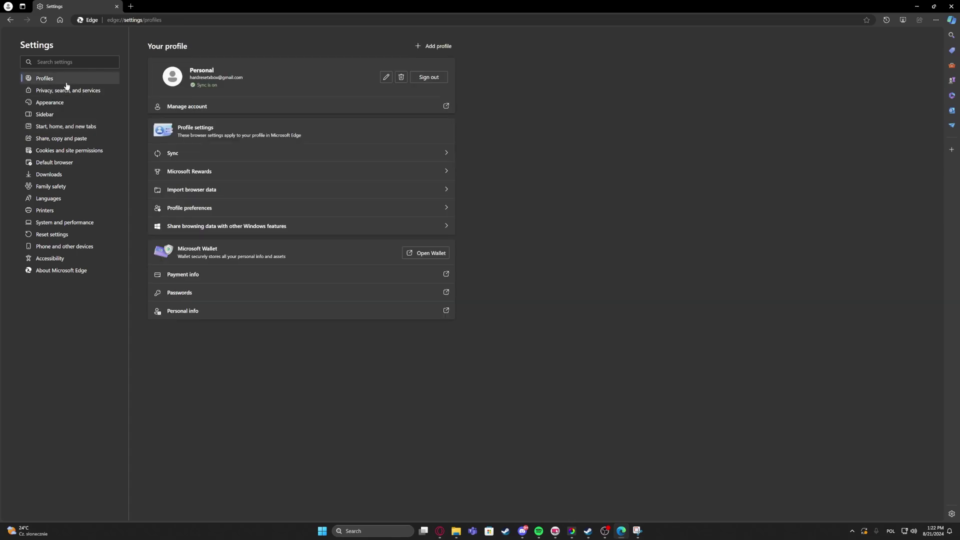